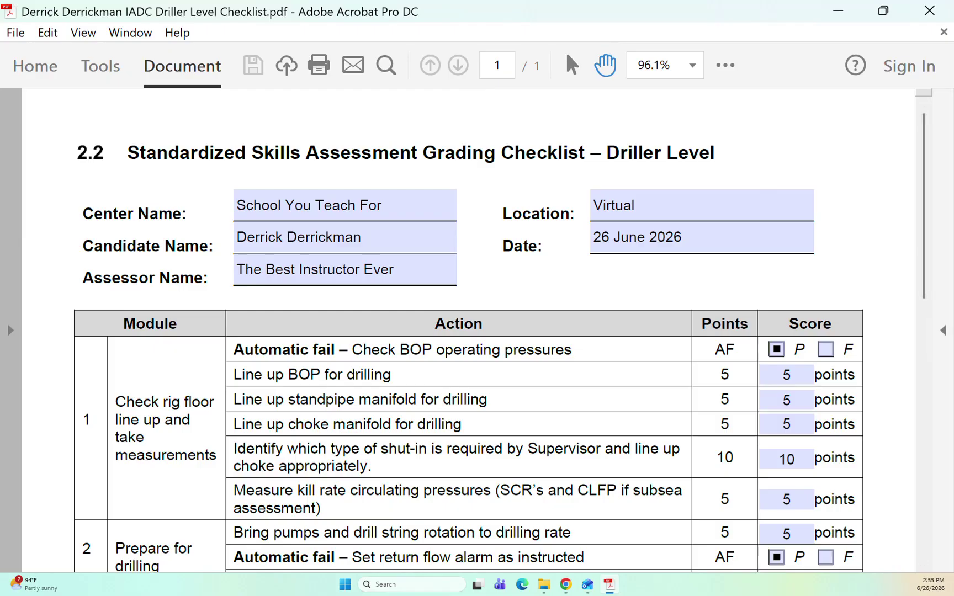
- Review the Driller Level checklist from its header details through the module scores to the assessor and candidate signature fields, and close the document
{"action": "scroll", "coordinate": [943, 351], "scroll_direction": "down", "scroll_amount": 10}
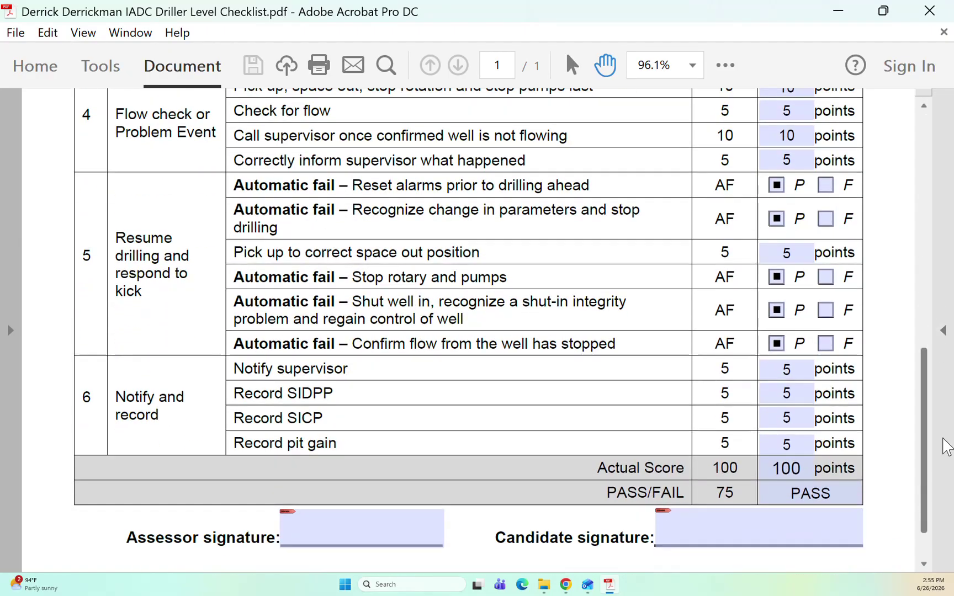
{"action": "scroll", "coordinate": [946, 446], "scroll_direction": "down", "scroll_amount": 2}
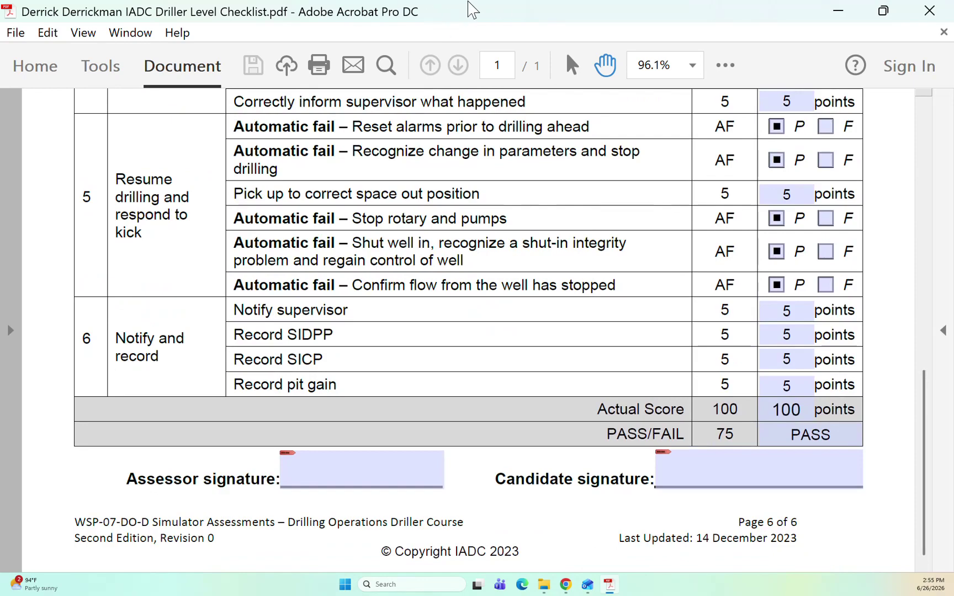
{"action": "scroll", "coordinate": [786, 282], "scroll_direction": "up", "scroll_amount": 15}
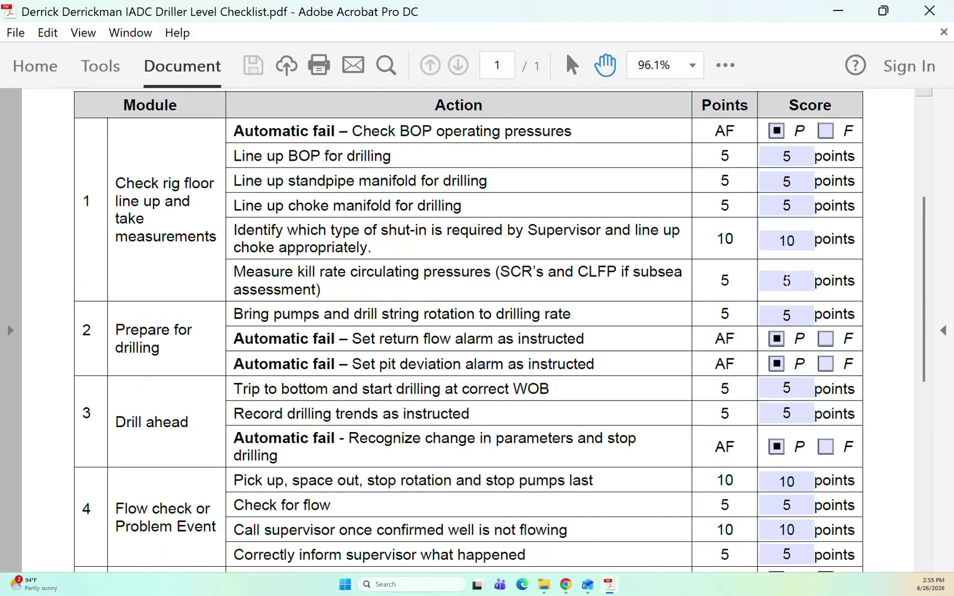
{"action": "scroll", "coordinate": [786, 282], "scroll_direction": "up", "scroll_amount": 7}
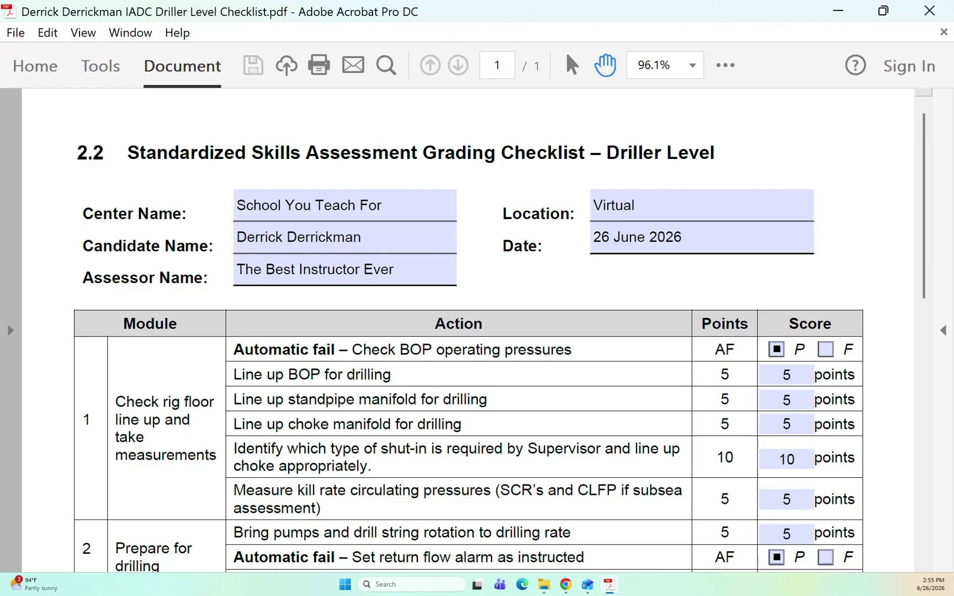
{"action": "scroll", "coordinate": [763, 157], "scroll_direction": "down", "scroll_amount": 10}
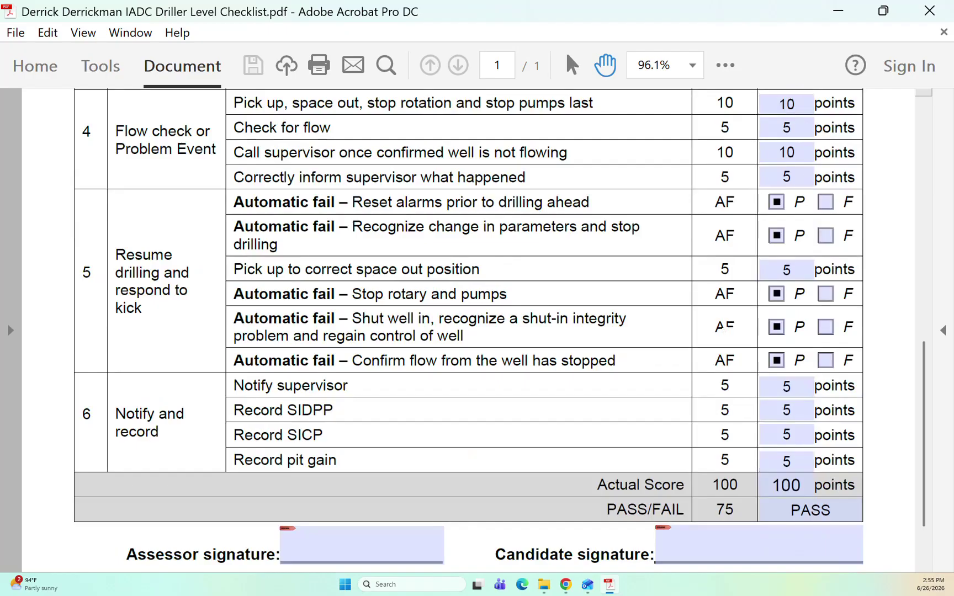
{"action": "scroll", "coordinate": [723, 328], "scroll_direction": "down", "scroll_amount": 2}
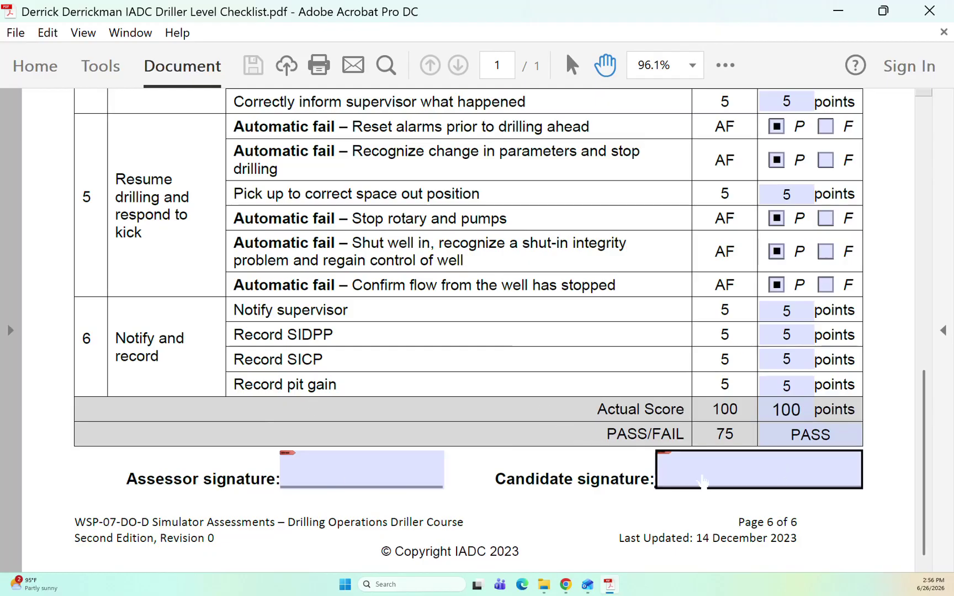
{"action": "scroll", "coordinate": [549, 505], "scroll_direction": "up", "scroll_amount": 1}
{"action": "scroll", "coordinate": [351, 436], "scroll_direction": "down", "scroll_amount": 1}
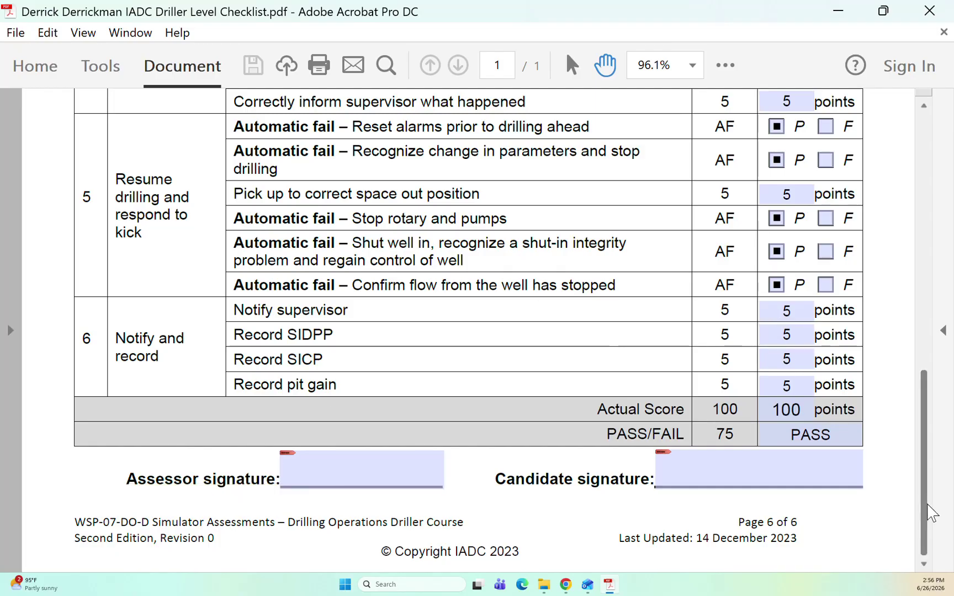
{"action": "left_click_drag", "start_coordinate": [924, 511], "coordinate": [897, 185]}
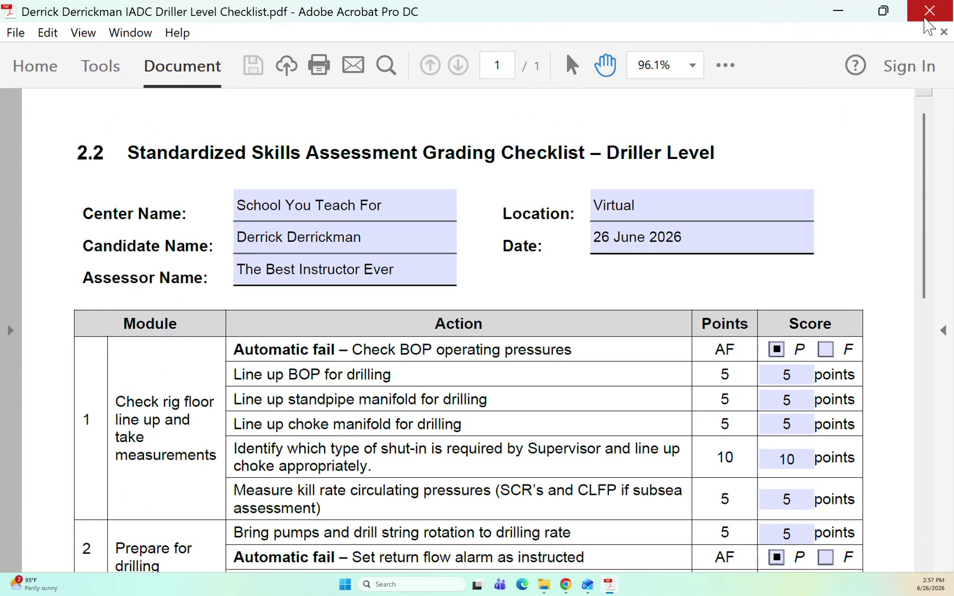
{"action": "key", "text": "alt+F4"}
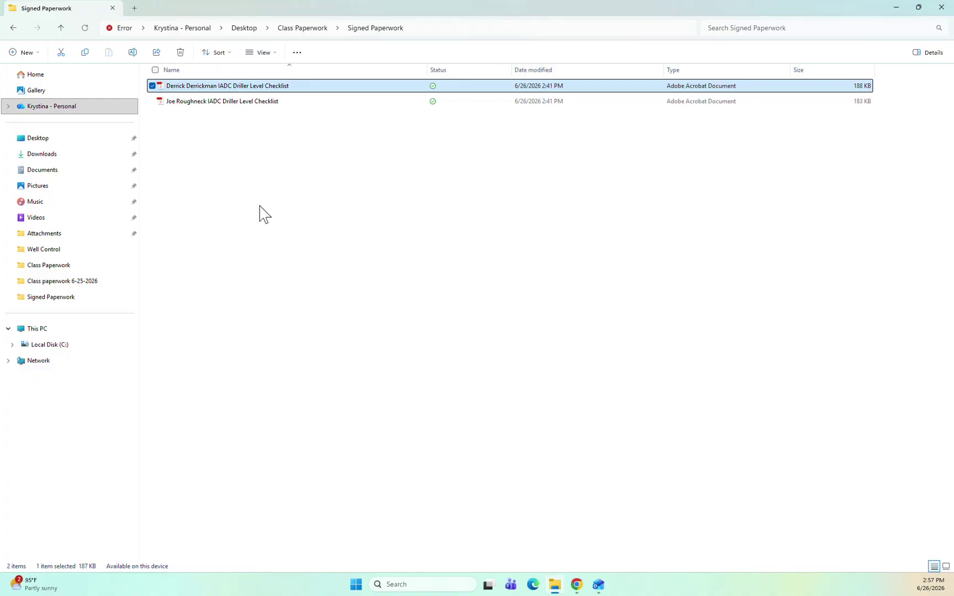
{"action": "left_click", "coordinate": [253, 86]}
{"action": "double_click", "coordinate": [254, 85]}
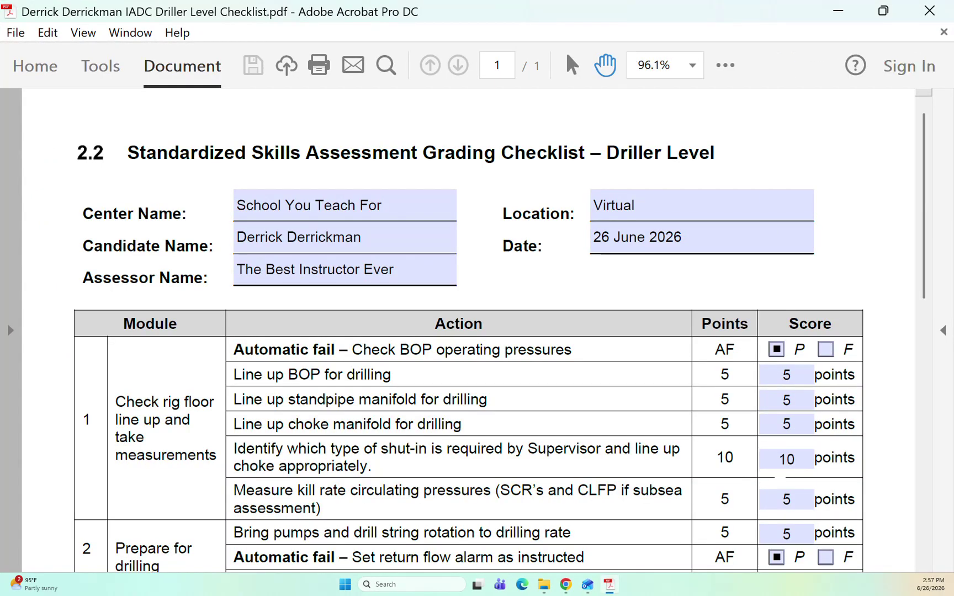
{"action": "left_click", "coordinate": [929, 11]}
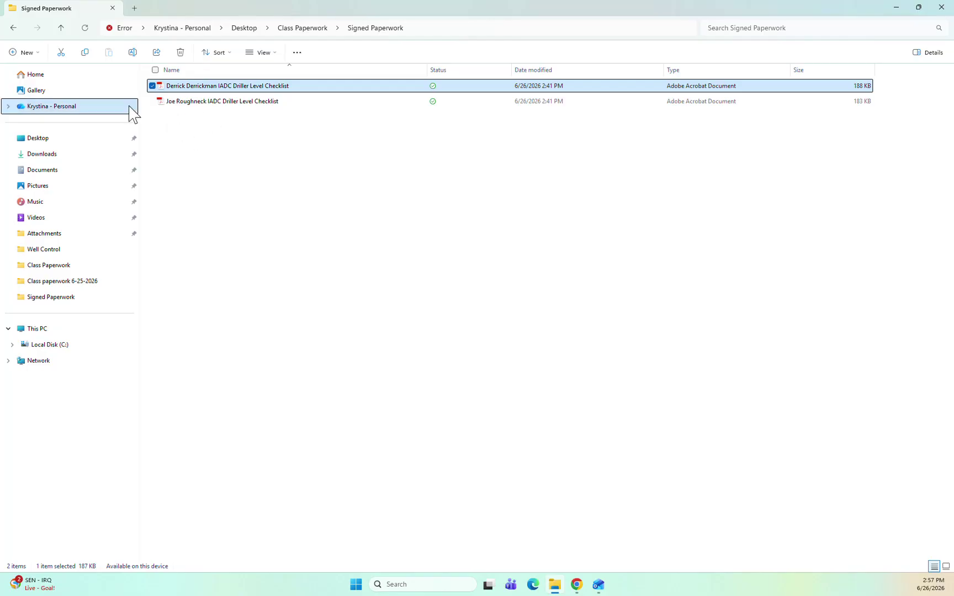
- Open the candidate's Driller Level checklist in Microsoft Edge and draw a freehand signature on the assessor signature line
{"action": "right_click", "coordinate": [246, 91]}
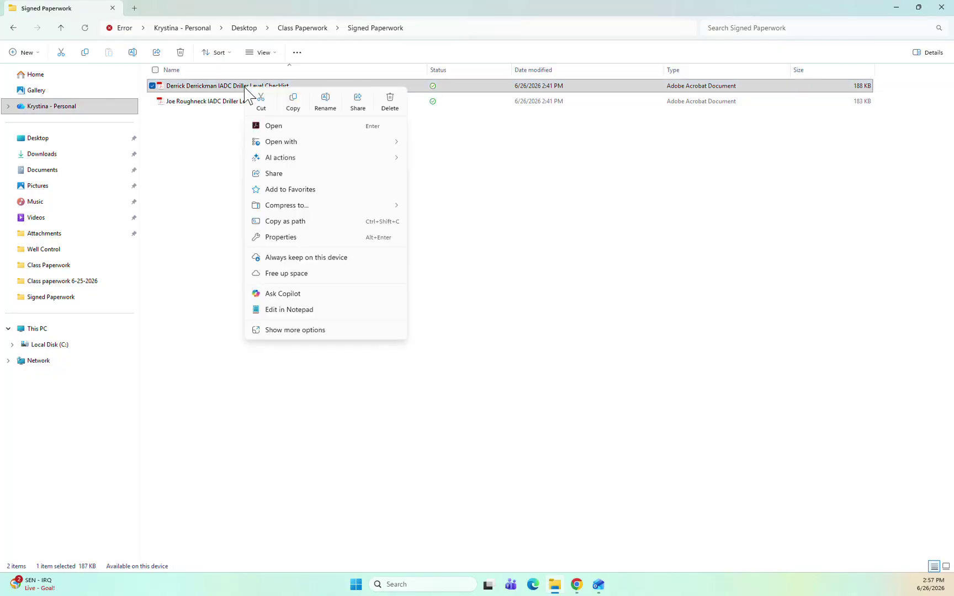
{"action": "mouse_move", "coordinate": [336, 147]}
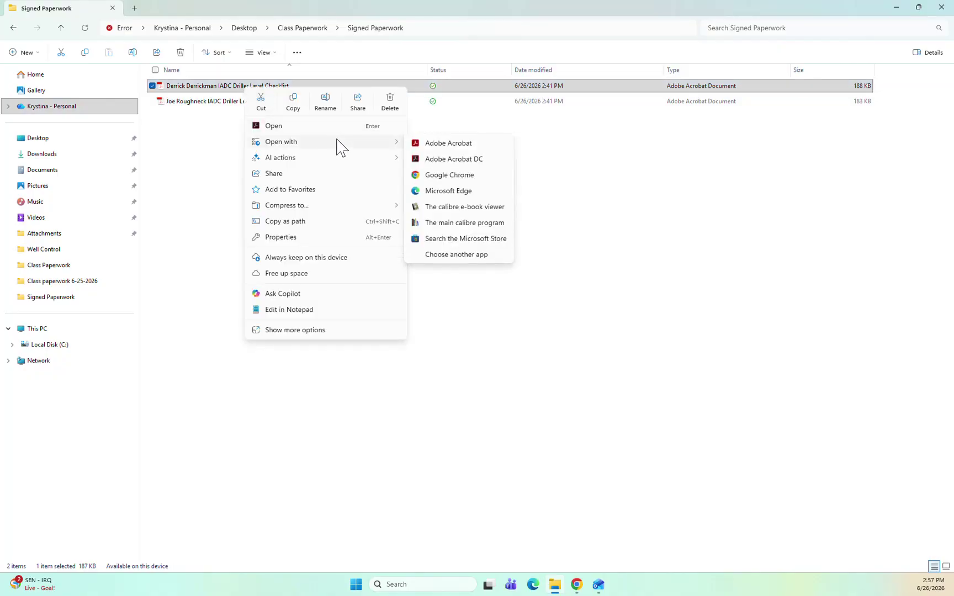
{"action": "left_click", "coordinate": [467, 191]}
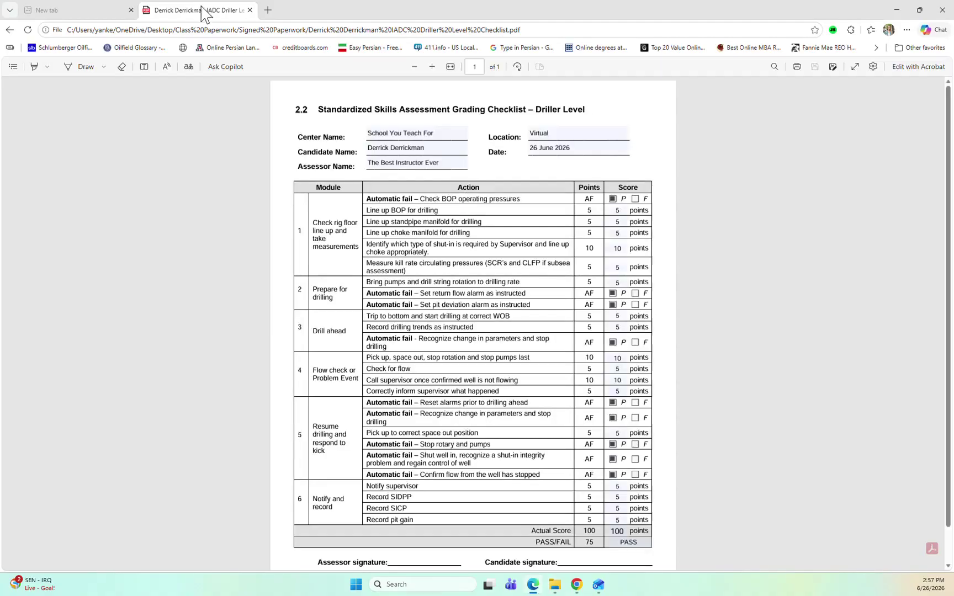
{"action": "left_click", "coordinate": [81, 67]}
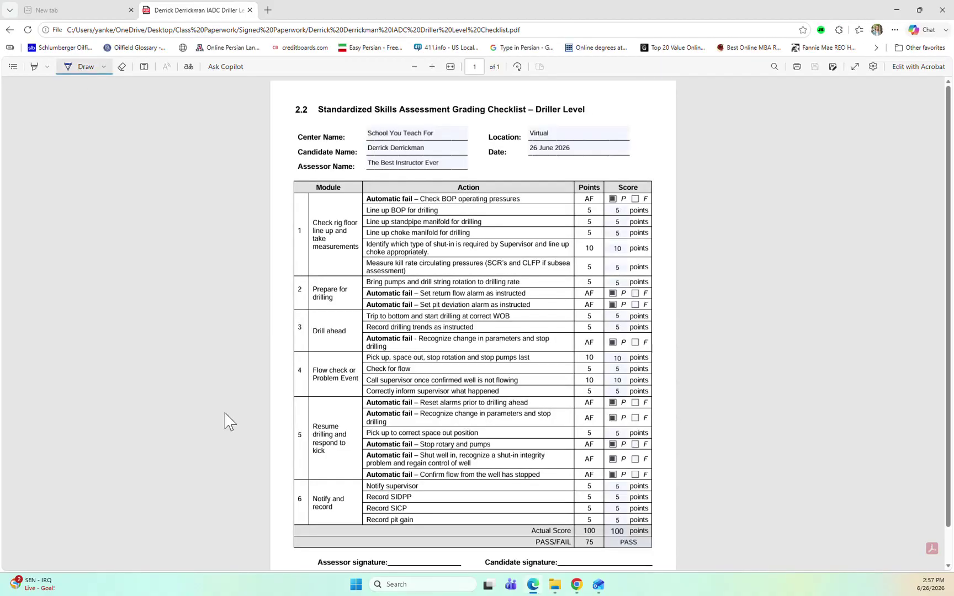
{"action": "scroll", "coordinate": [373, 511], "scroll_direction": "down", "scroll_amount": 1}
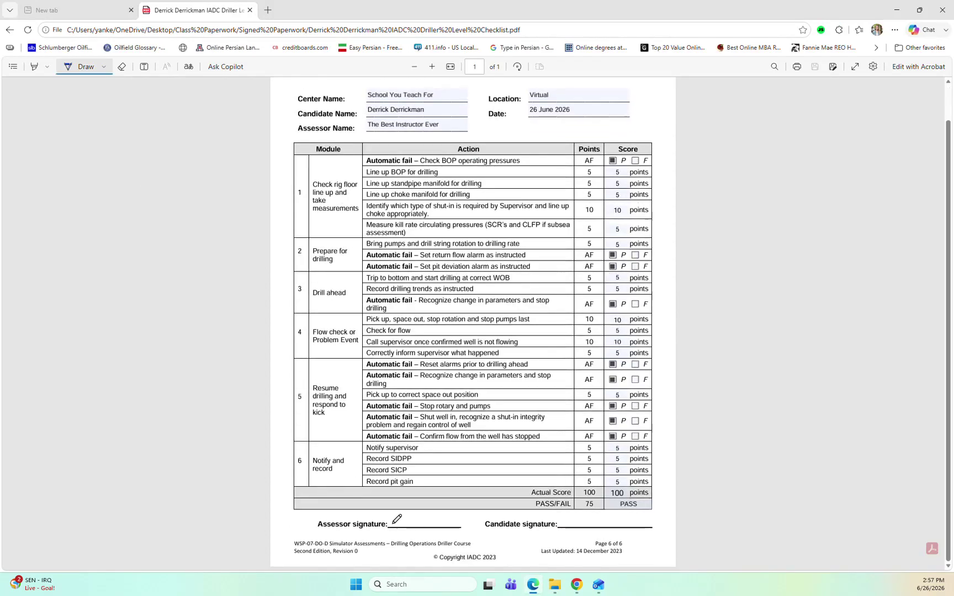
{"action": "left_click_drag", "start_coordinate": [391, 523], "coordinate": [444, 518]}
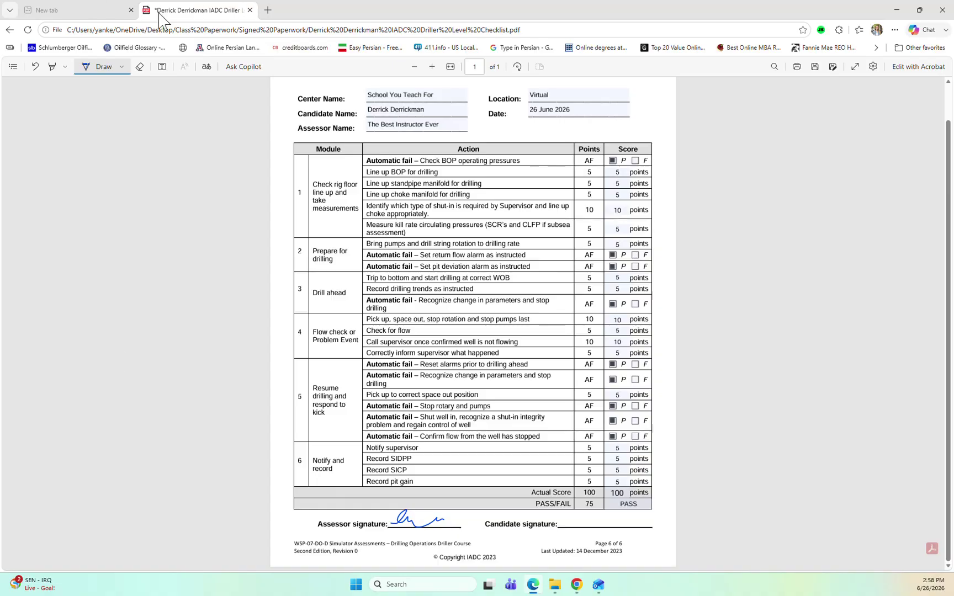
- Close the checklist in the browser without saving, discarding the drawn assessor signature
{"action": "left_click", "coordinate": [140, 67]}
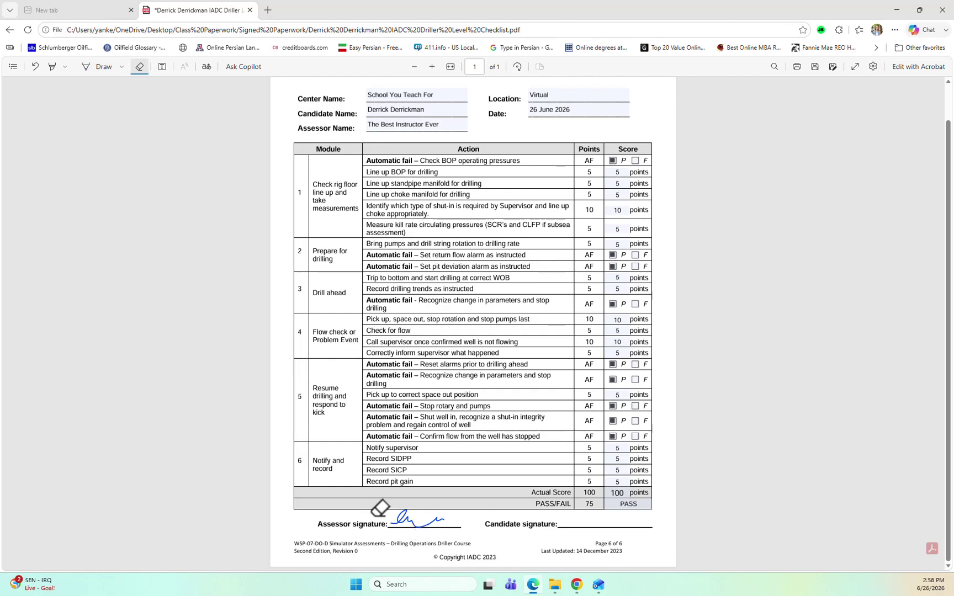
{"action": "left_click", "coordinate": [948, 7]}
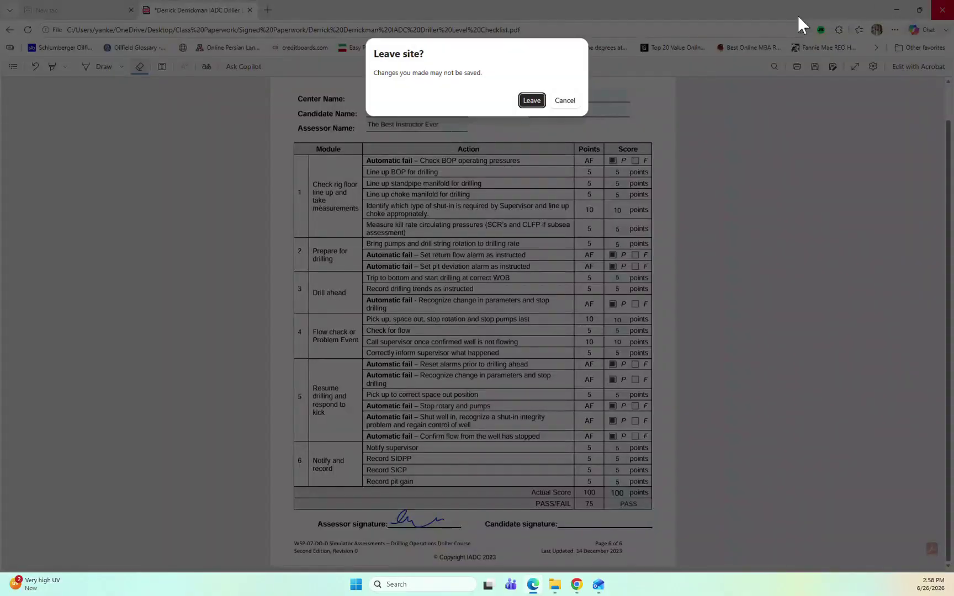
{"action": "left_click", "coordinate": [565, 101]}
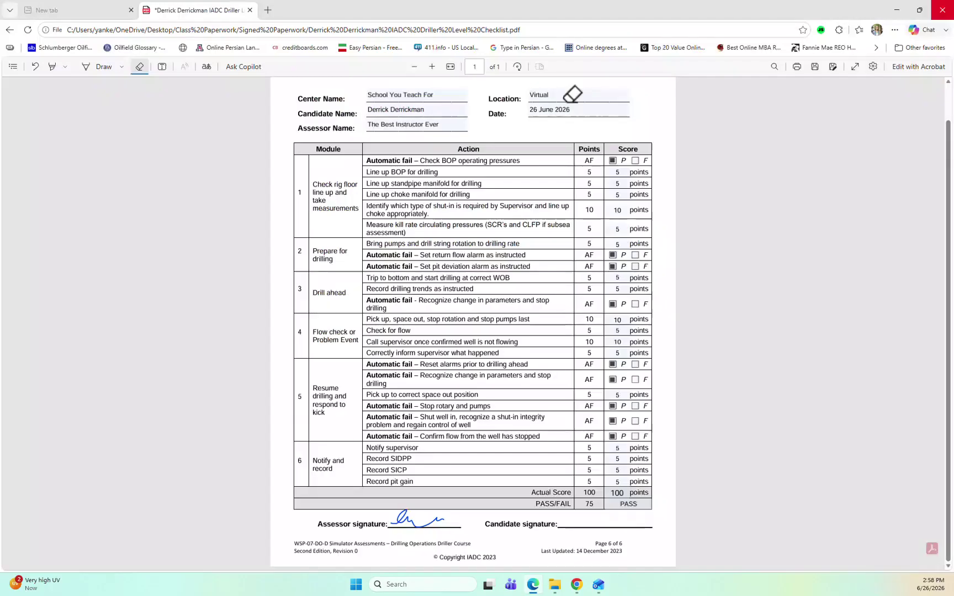
{"action": "left_click", "coordinate": [625, 172]}
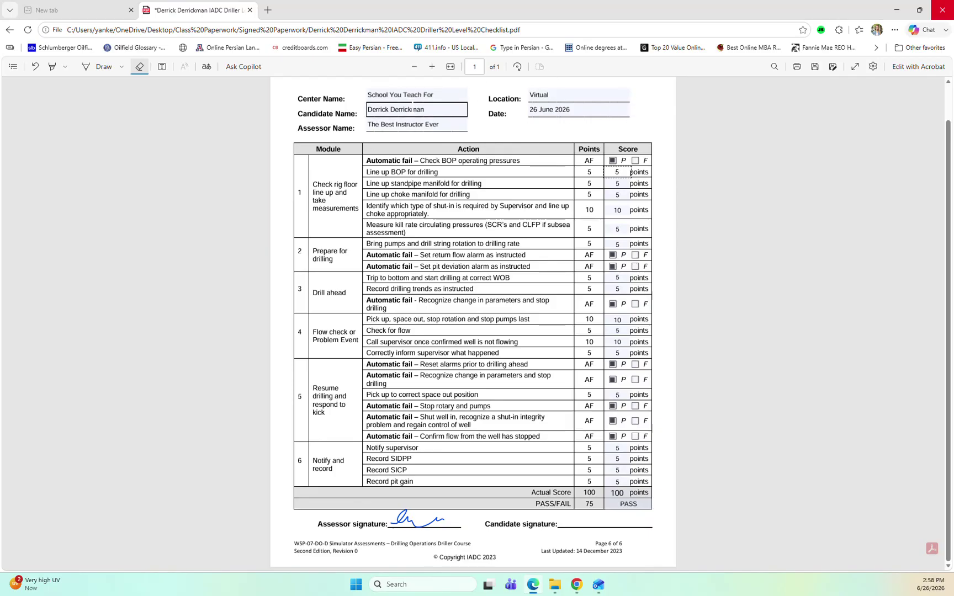
{"action": "left_click", "coordinate": [948, 14]}
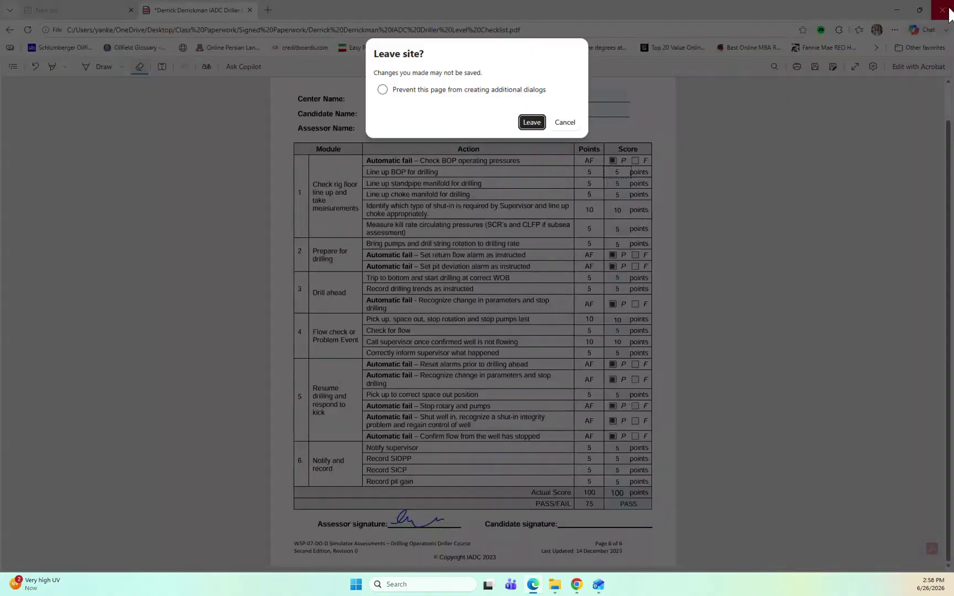
{"action": "left_click", "coordinate": [527, 122]}
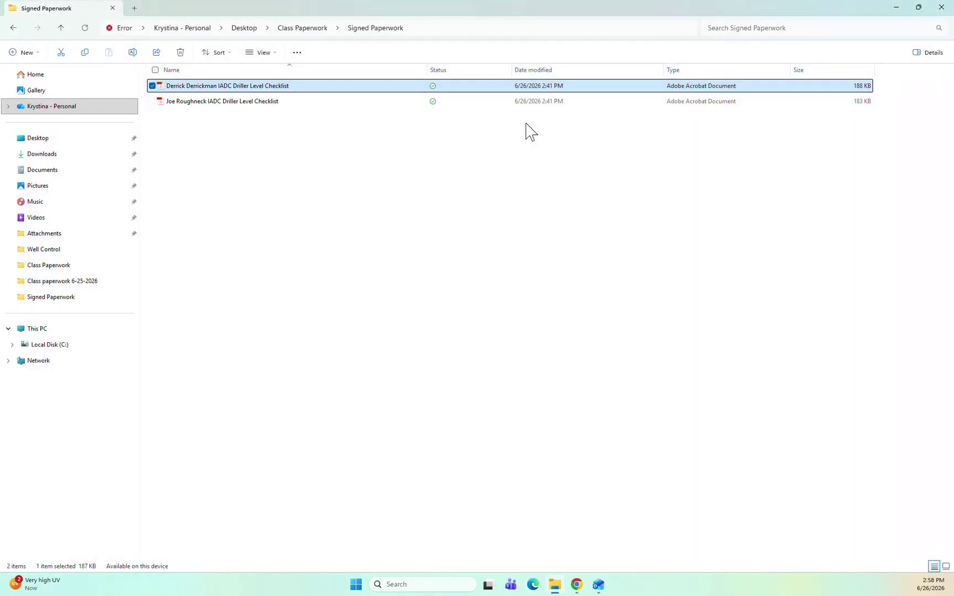
- Reopen the same Driller Level checklist from the Signed Paperwork folder in Microsoft Edge and select its date field
{"action": "right_click", "coordinate": [269, 89]}
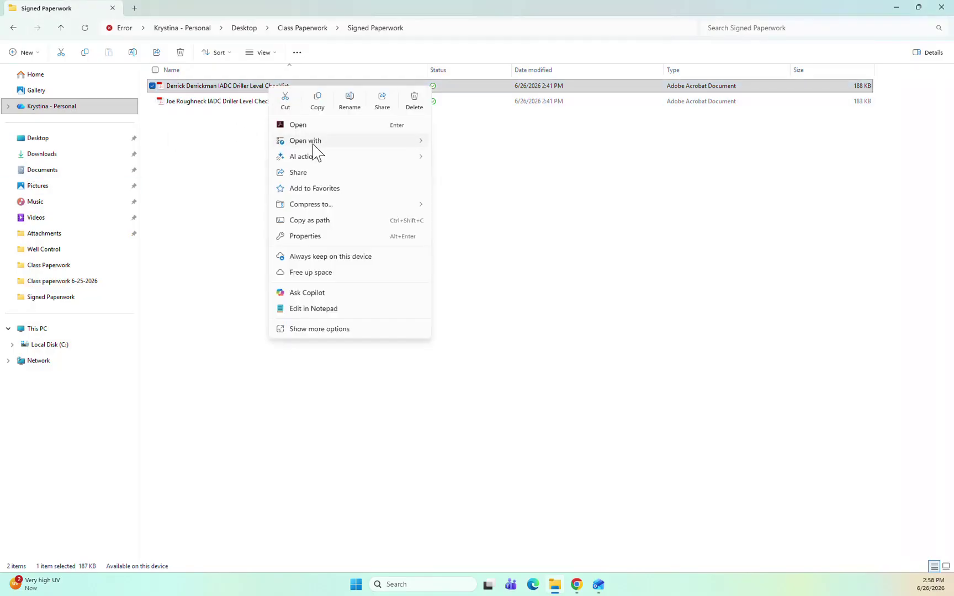
{"action": "mouse_move", "coordinate": [317, 142]}
{"action": "left_click", "coordinate": [483, 192]}
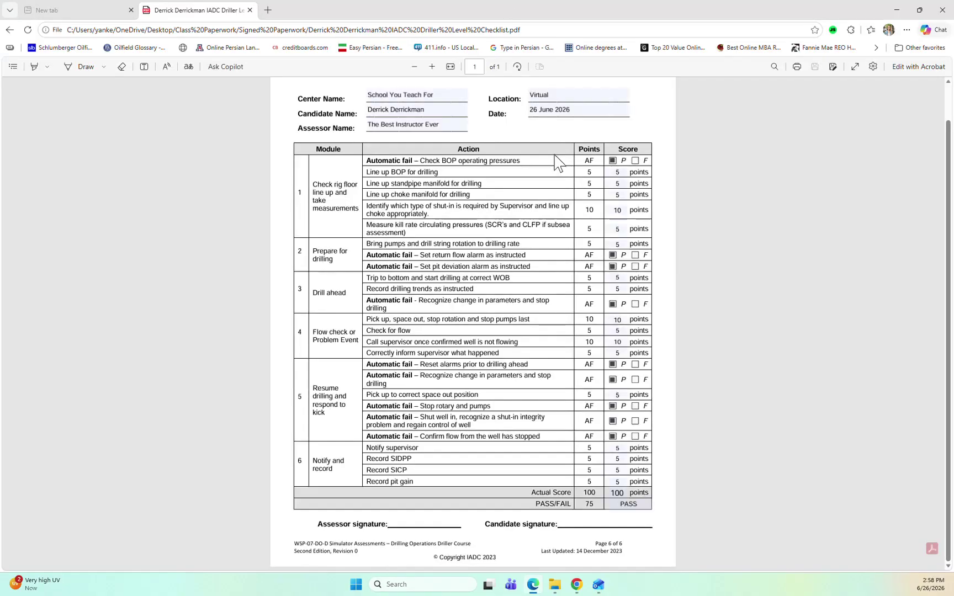
{"action": "left_click", "coordinate": [553, 110]}
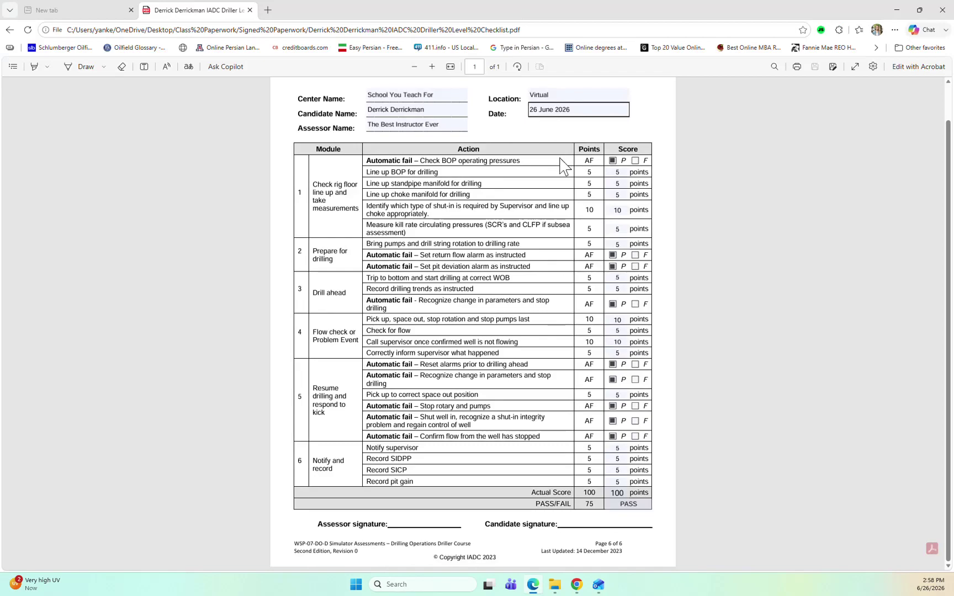
- Print the checklist with Microsoft Print to PDF, replacing the original file in the Signed Paperwork folder, and close the browser
{"action": "left_click", "coordinate": [798, 70]}
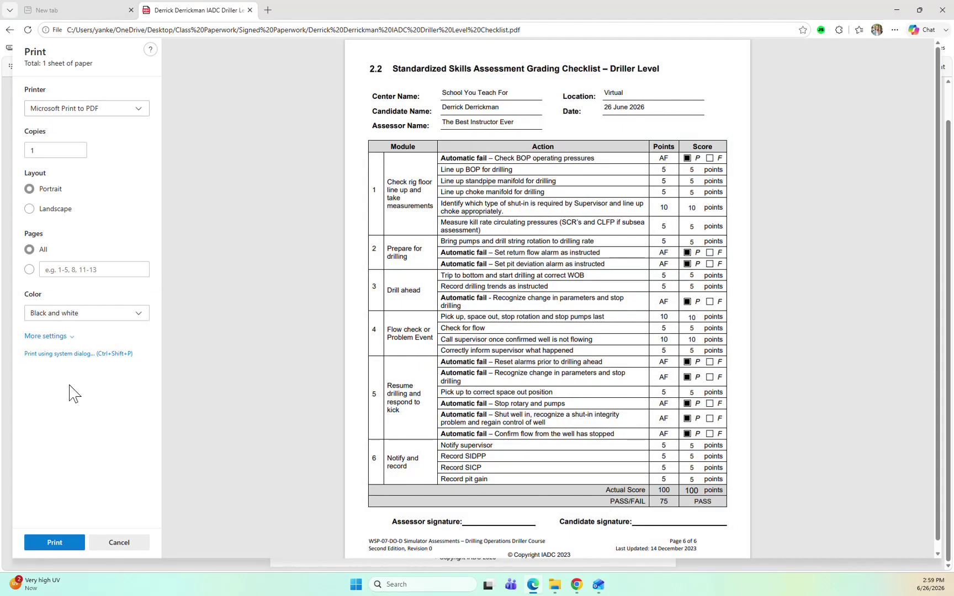
{"action": "left_click", "coordinate": [55, 542]}
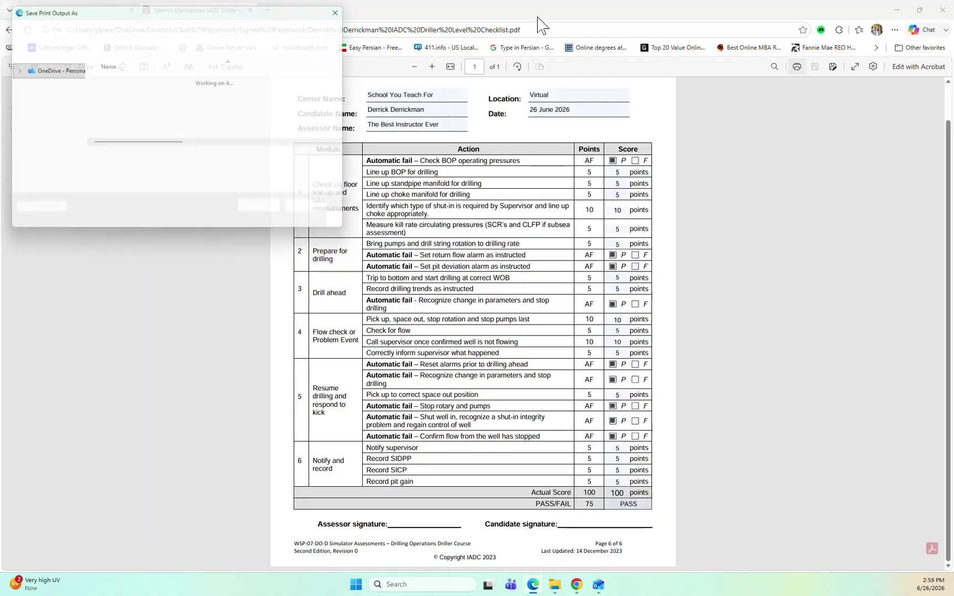
{"action": "left_click", "coordinate": [209, 80]}
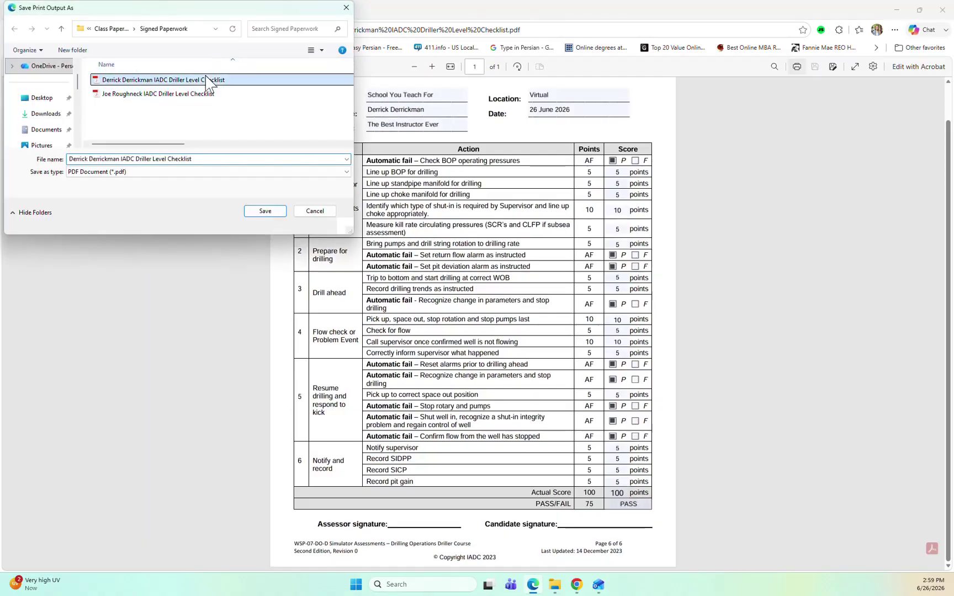
{"action": "left_click", "coordinate": [270, 215]}
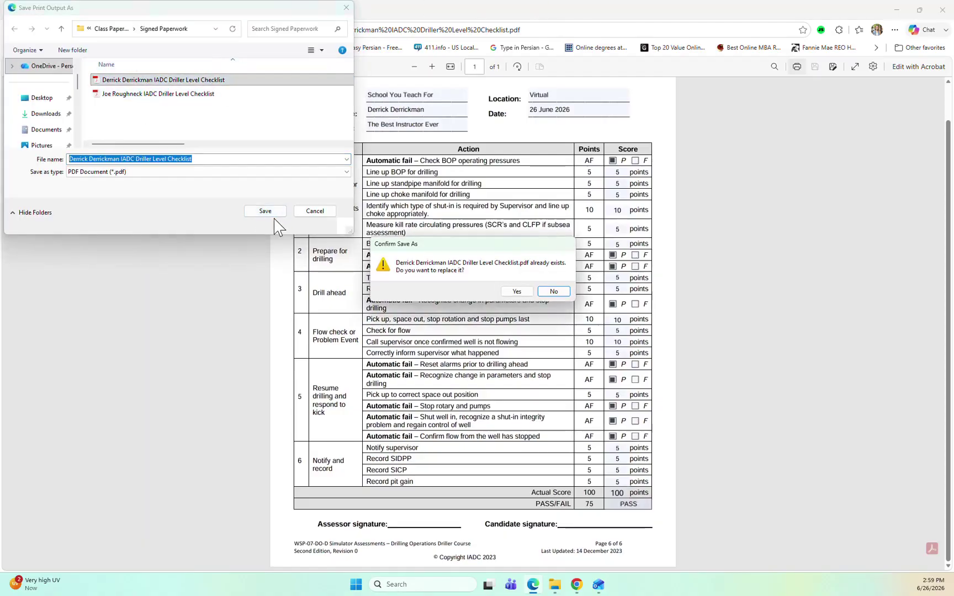
{"action": "left_click", "coordinate": [517, 291]}
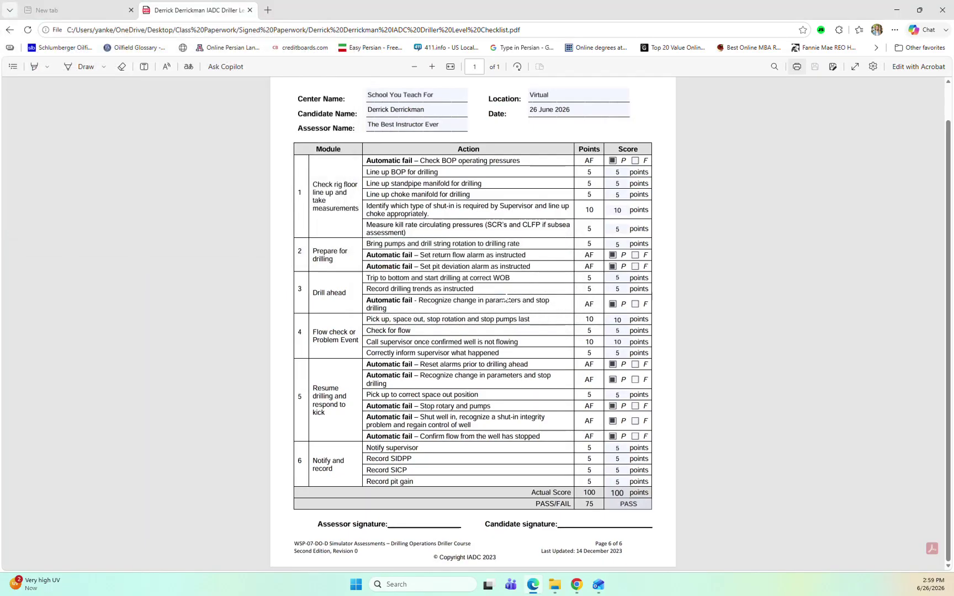
{"action": "left_click", "coordinate": [941, 10]}
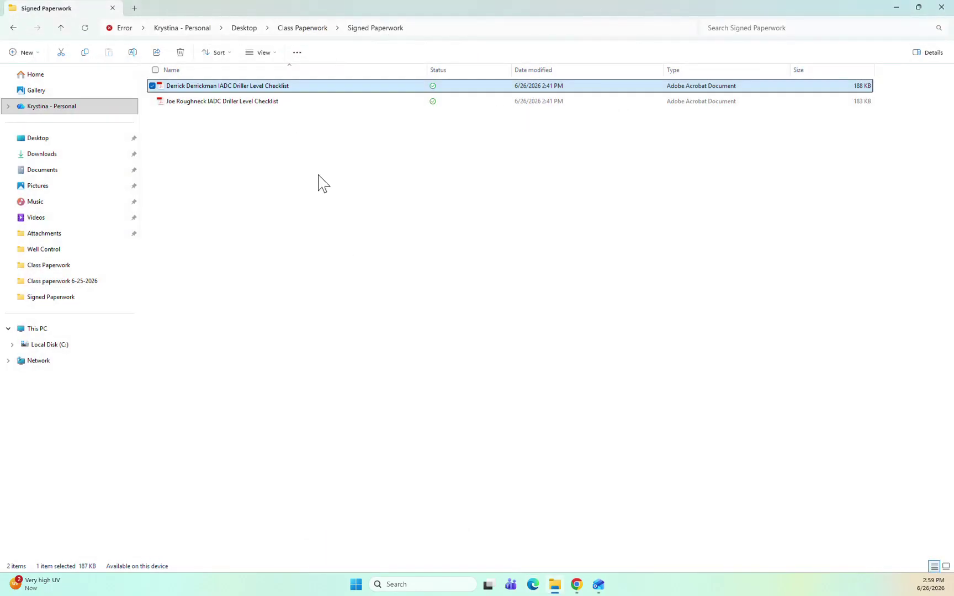
- Open the reprinted checklist from the Signed Paperwork folder and check whether its header and score fields are still fillable
{"action": "double_click", "coordinate": [256, 88]}
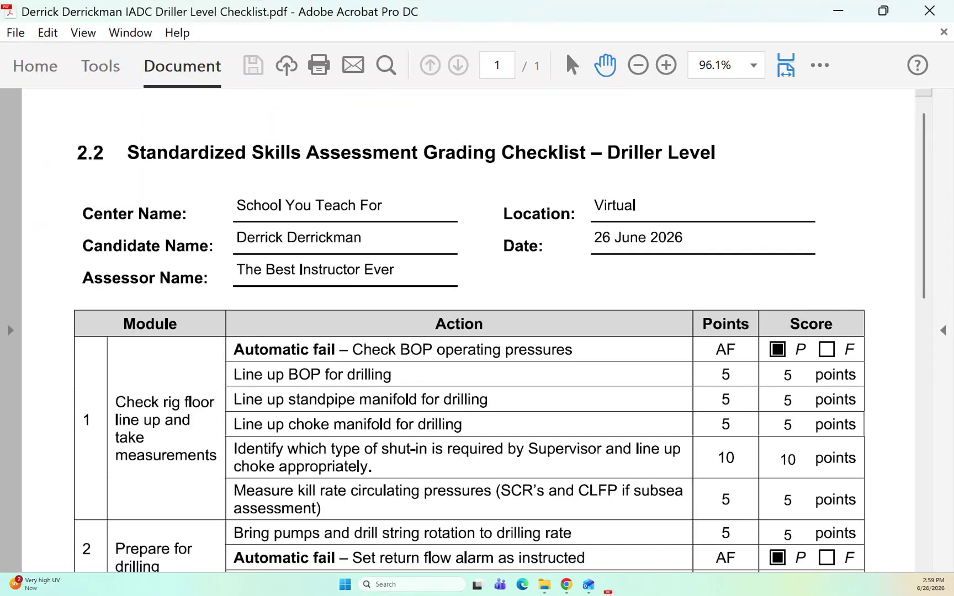
{"action": "scroll", "coordinate": [469, 330], "scroll_direction": "down", "scroll_amount": 5}
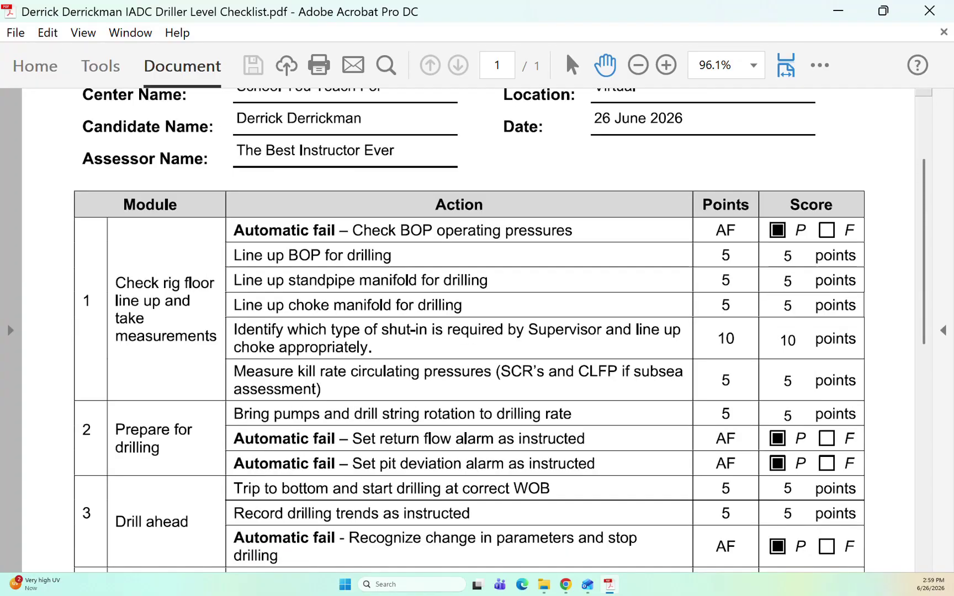
{"action": "scroll", "coordinate": [469, 331], "scroll_direction": "up", "scroll_amount": 1}
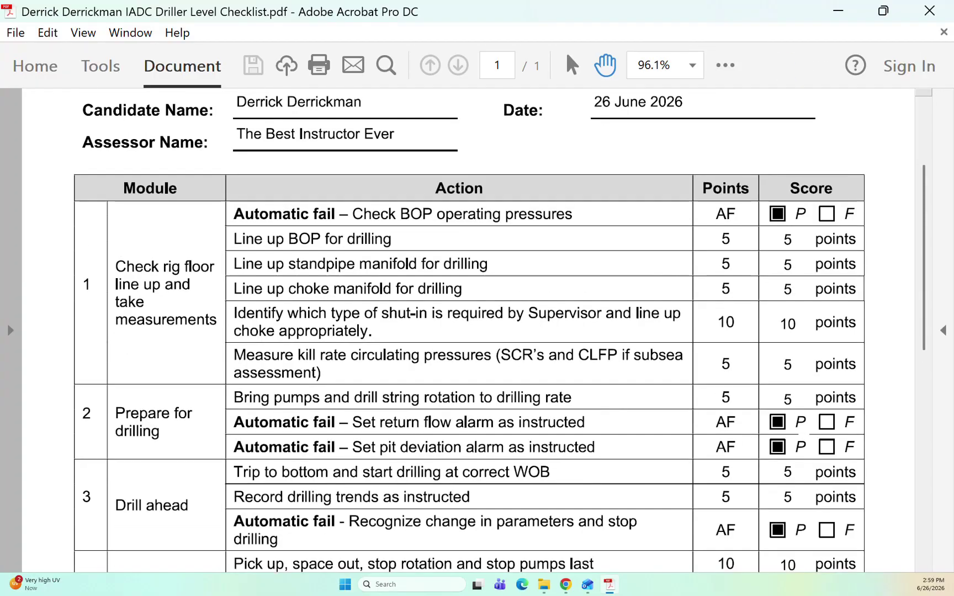
- Examine the remaining score rows and the empty signature lines at the end of the reprinted checklist, and close it
{"action": "scroll", "coordinate": [469, 330], "scroll_direction": "down", "scroll_amount": 10}
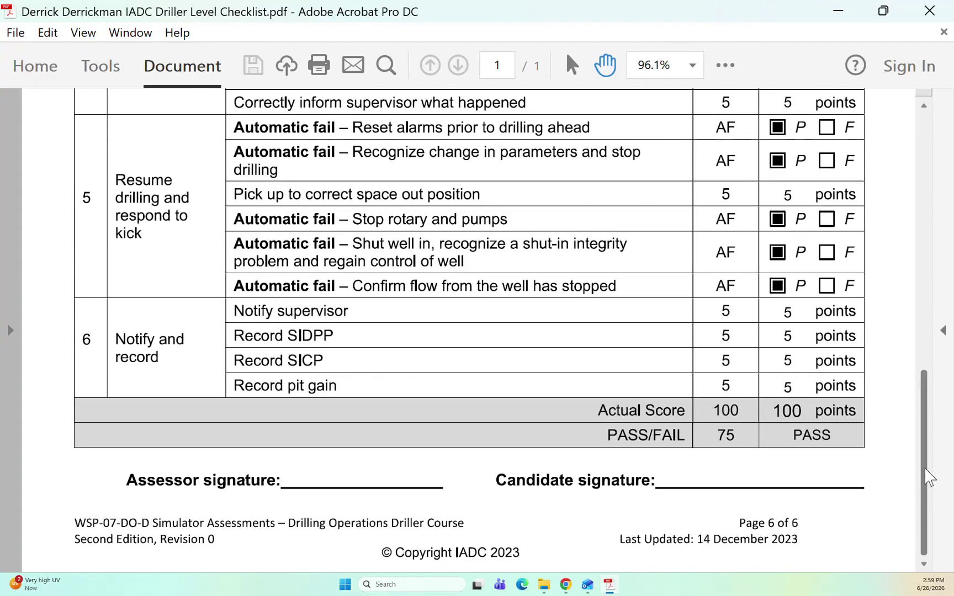
{"action": "left_click_drag", "start_coordinate": [923, 479], "coordinate": [923, 524]}
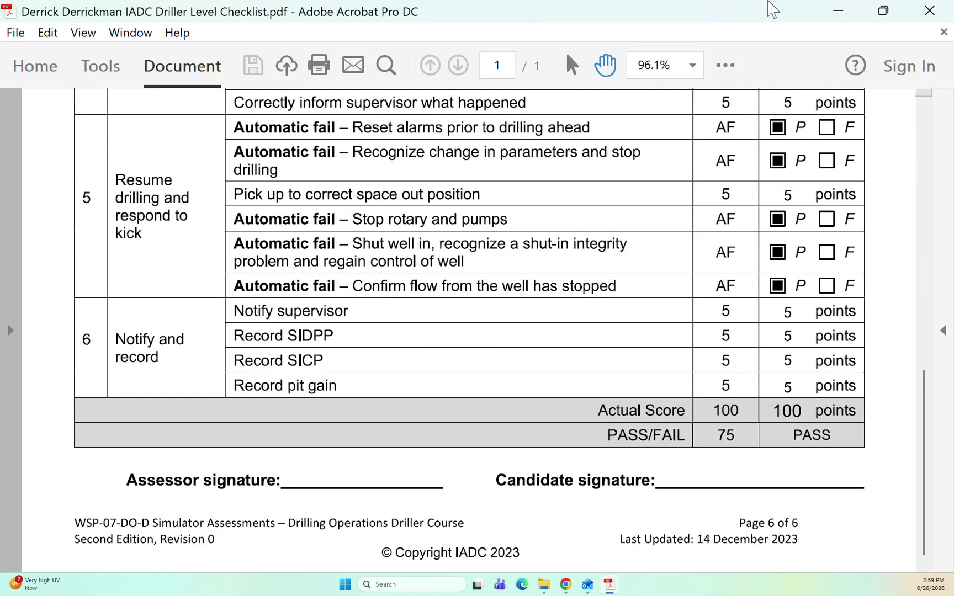
{"action": "left_click", "coordinate": [929, 10]}
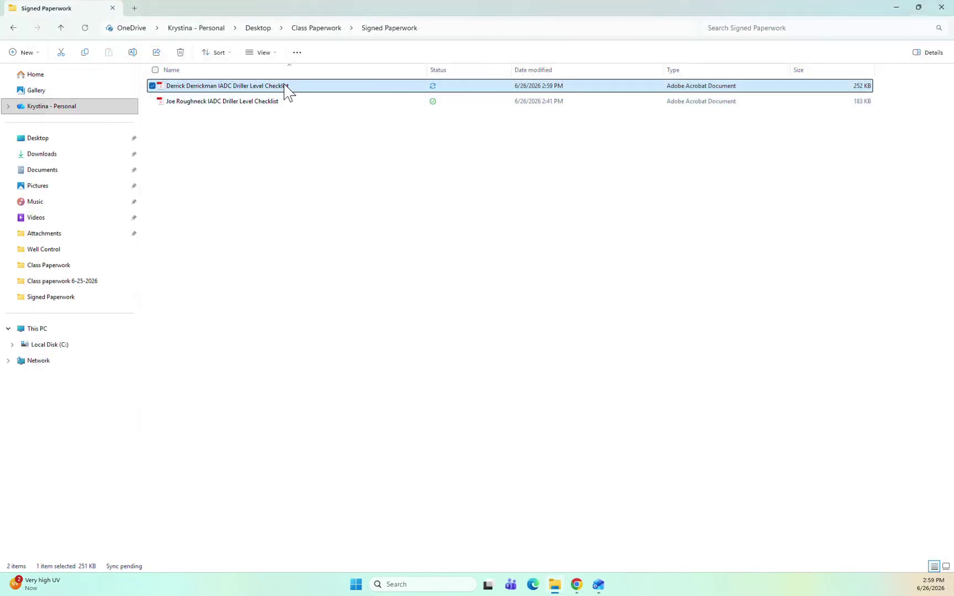
- Open the reprinted Driller Level checklist from the Signed Paperwork folder in Microsoft Edge
{"action": "right_click", "coordinate": [285, 90]}
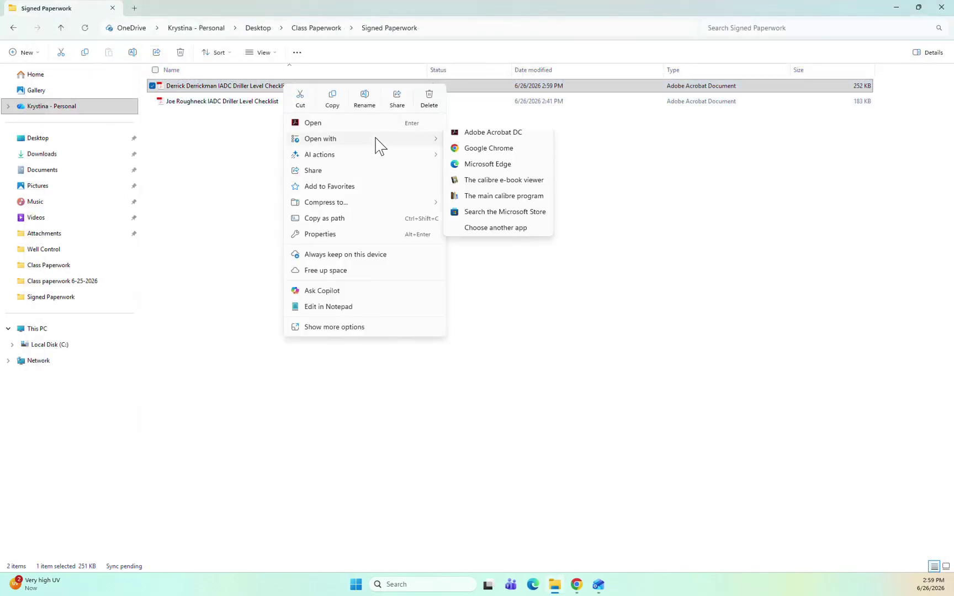
{"action": "left_click", "coordinate": [214, 132]}
{"action": "left_click", "coordinate": [239, 91]}
{"action": "right_click", "coordinate": [239, 90]}
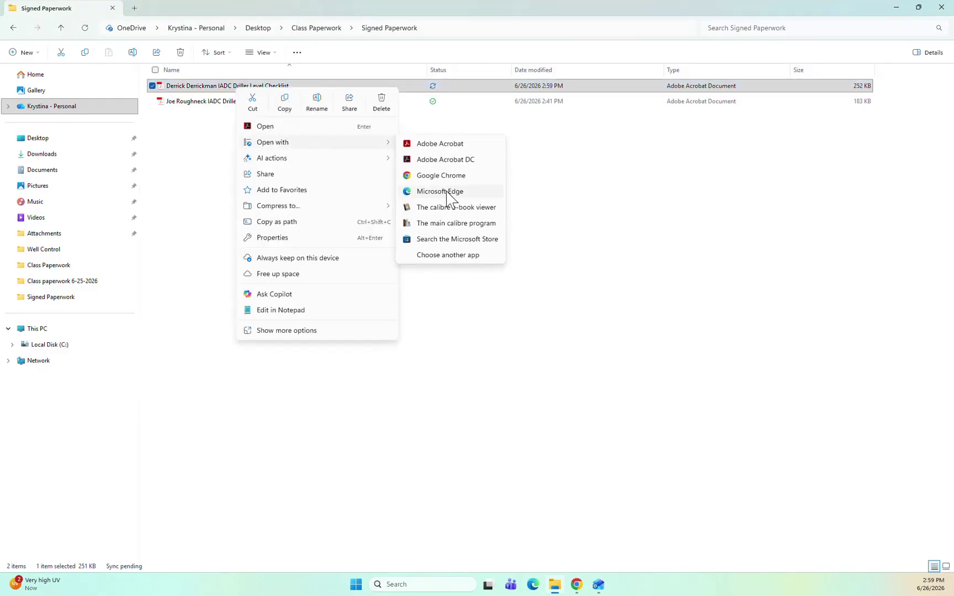
{"action": "left_click", "coordinate": [450, 190]}
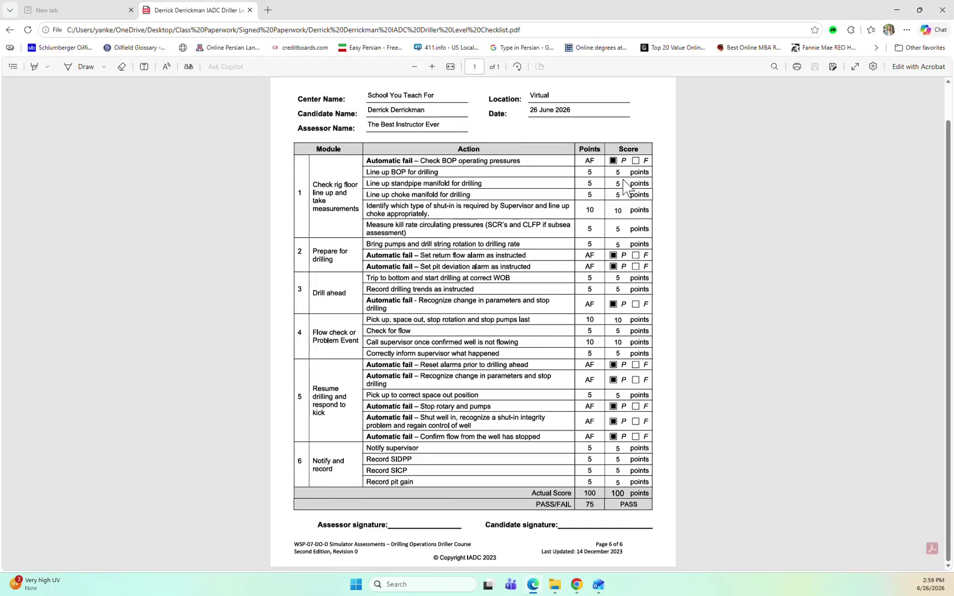
- Draw freehand signatures on the assessor and candidate signature lines, and save the signed checklist before closing the browser
{"action": "left_click", "coordinate": [82, 67]}
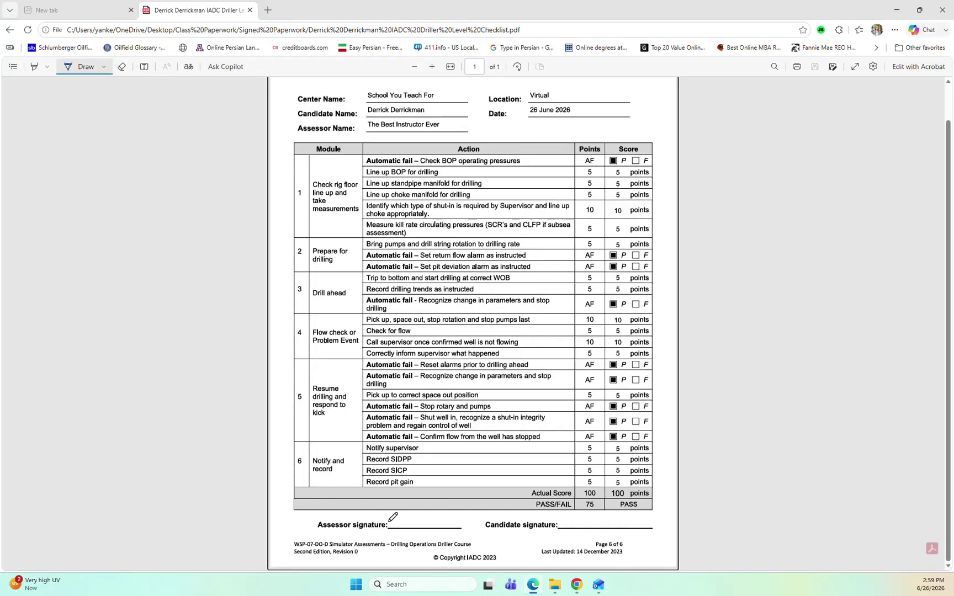
{"action": "left_click_drag", "start_coordinate": [398, 520], "coordinate": [462, 520]}
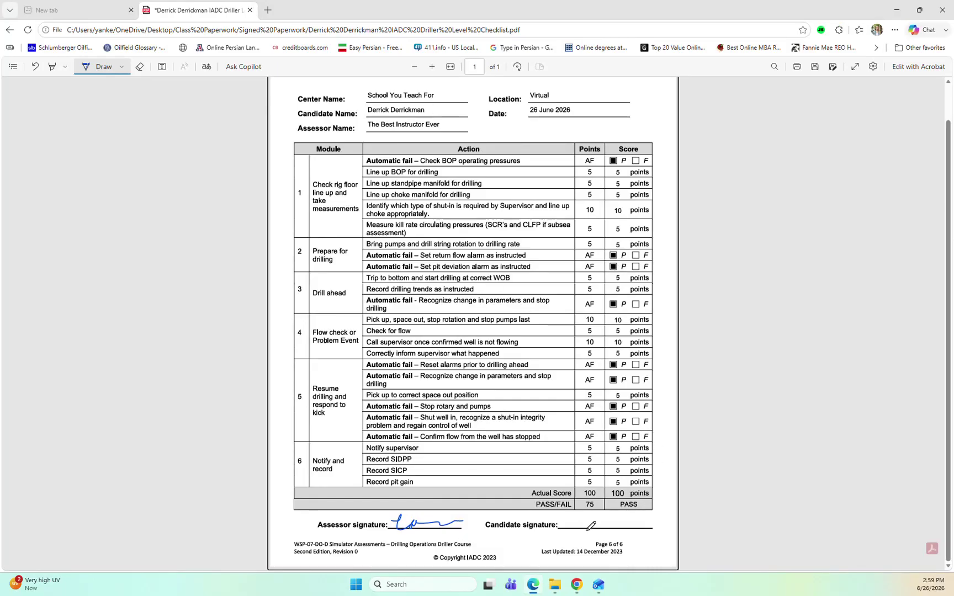
{"action": "mouse_move", "coordinate": [569, 523]}
{"action": "left_mouse_down"}
{"action": "mouse_move", "coordinate": [599, 514]}
{"action": "mouse_move", "coordinate": [676, 527]}
{"action": "left_mouse_up"}
{"action": "left_click", "coordinate": [814, 66]}
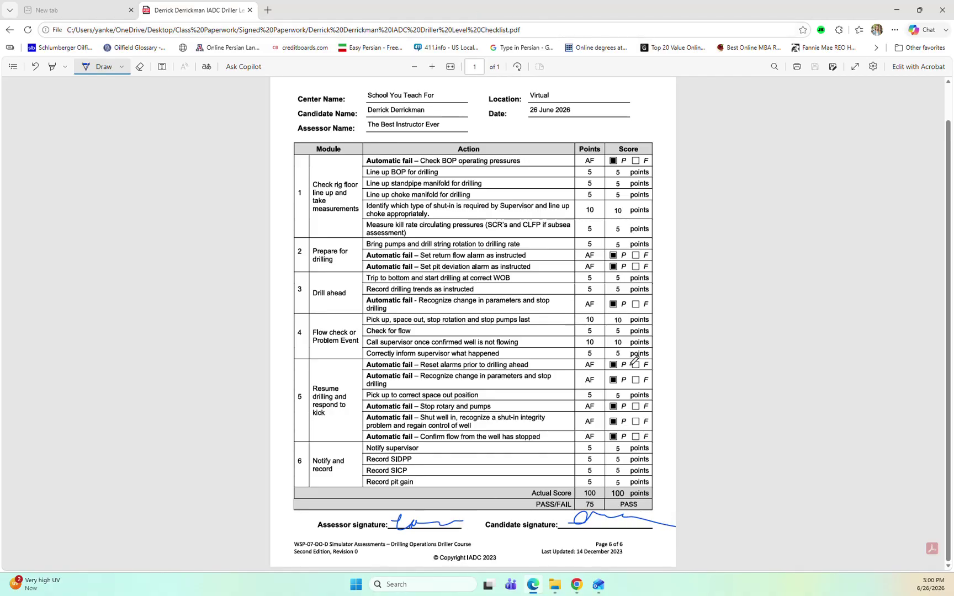
{"action": "left_click", "coordinate": [943, 10]}
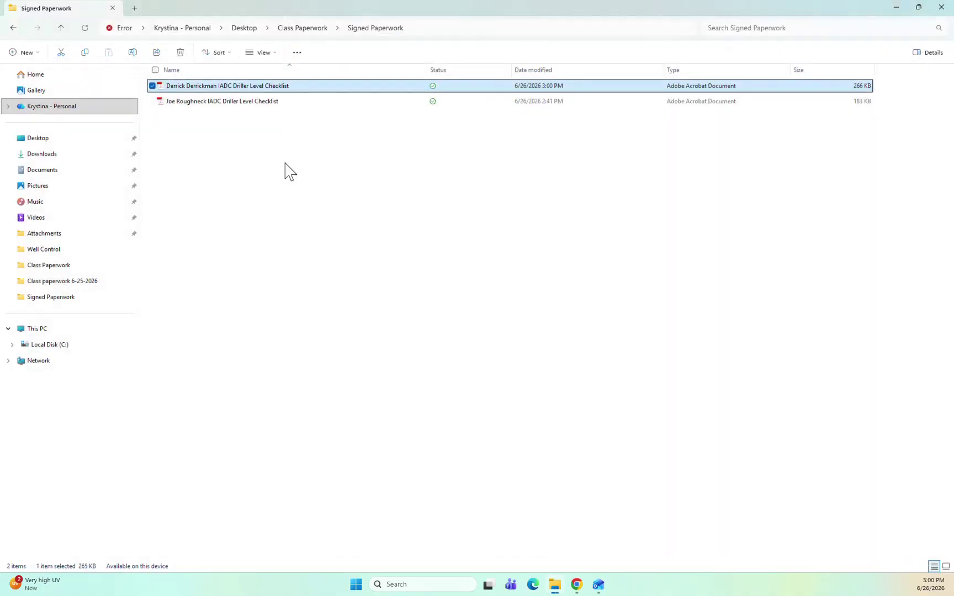
- Reopen the signed checklist from the Signed Paperwork folder, check the header, scores and both signatures, test whether the candidate signature is selectable, and close it
{"action": "left_click", "coordinate": [245, 102]}
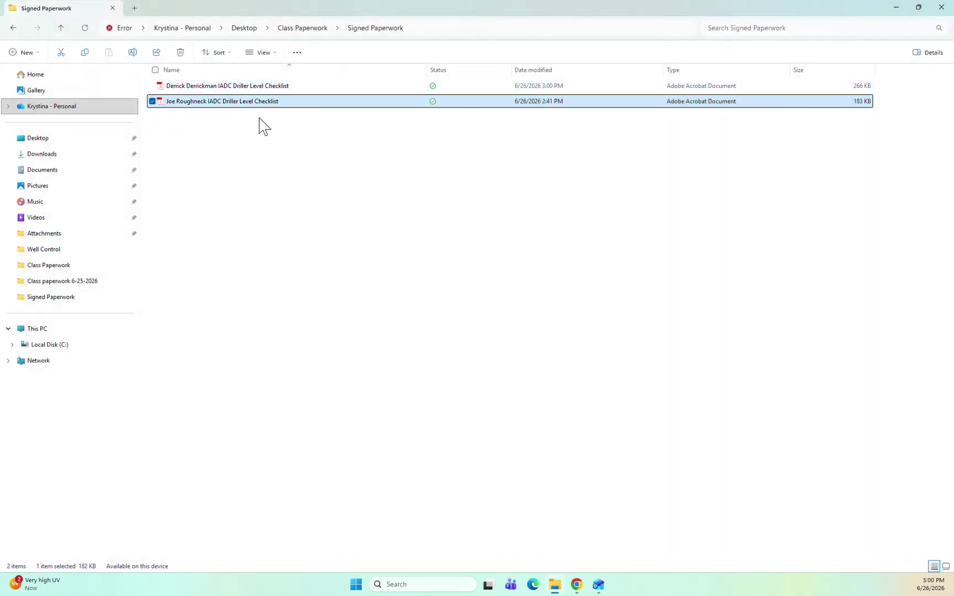
{"action": "double_click", "coordinate": [231, 89]}
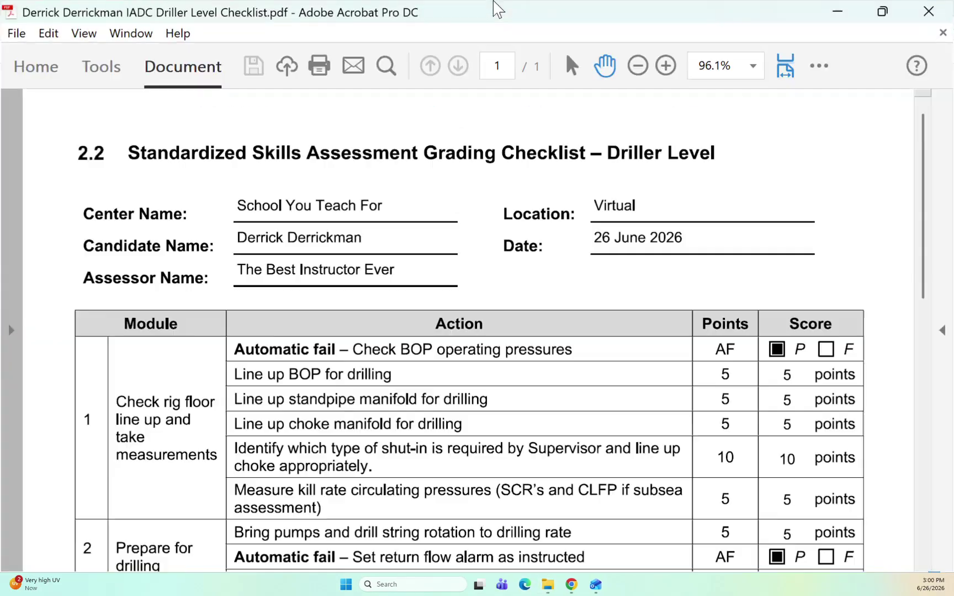
{"action": "scroll", "coordinate": [469, 332], "scroll_direction": "down", "scroll_amount": 15}
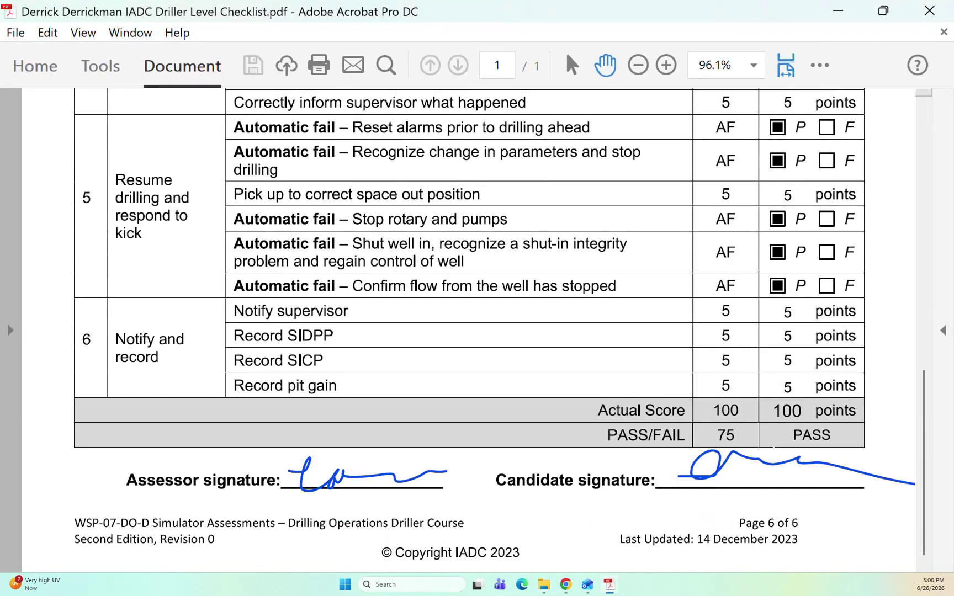
{"action": "left_click", "coordinate": [766, 461]}
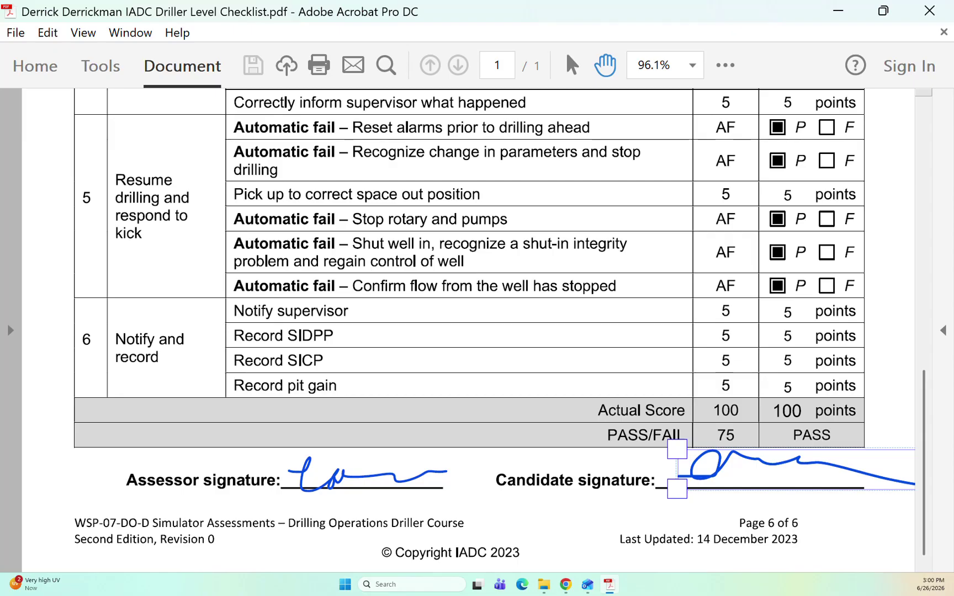
{"action": "scroll", "coordinate": [469, 332], "scroll_direction": "up", "scroll_amount": 7}
{"action": "scroll", "coordinate": [469, 332], "scroll_direction": "up", "scroll_amount": 5}
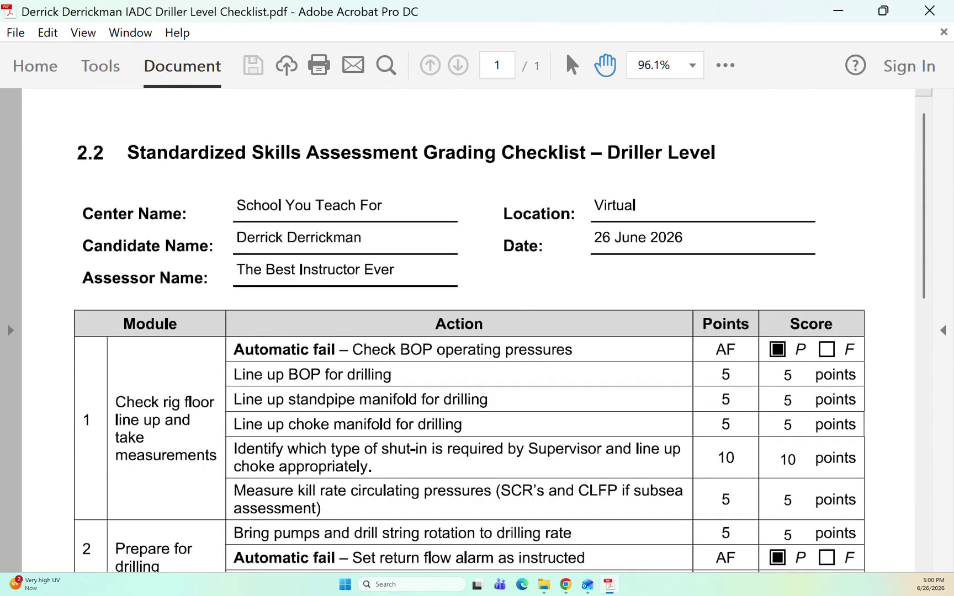
{"action": "scroll", "coordinate": [469, 331], "scroll_direction": "down", "scroll_amount": 11}
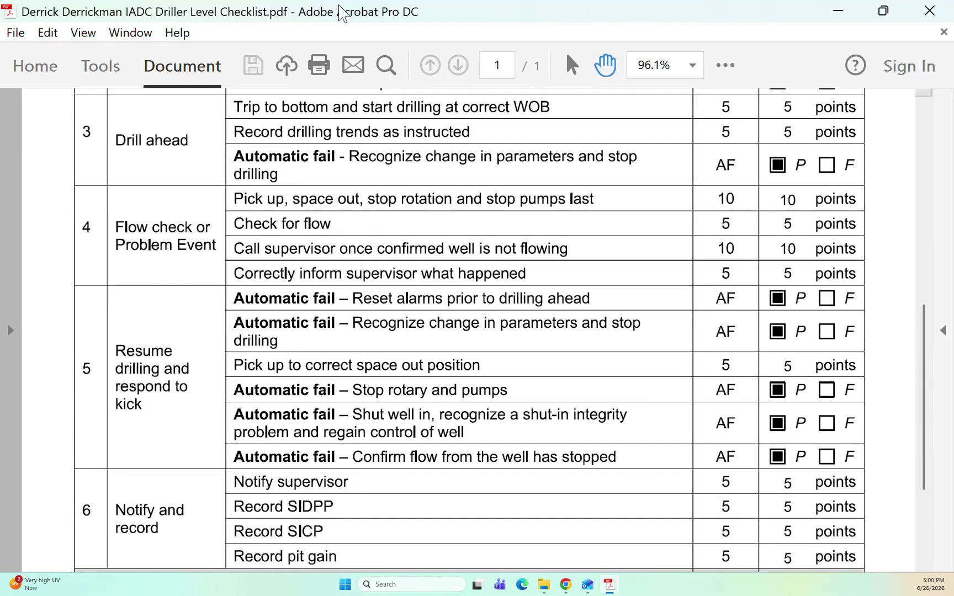
{"action": "scroll", "coordinate": [469, 331], "scroll_direction": "down", "scroll_amount": 1}
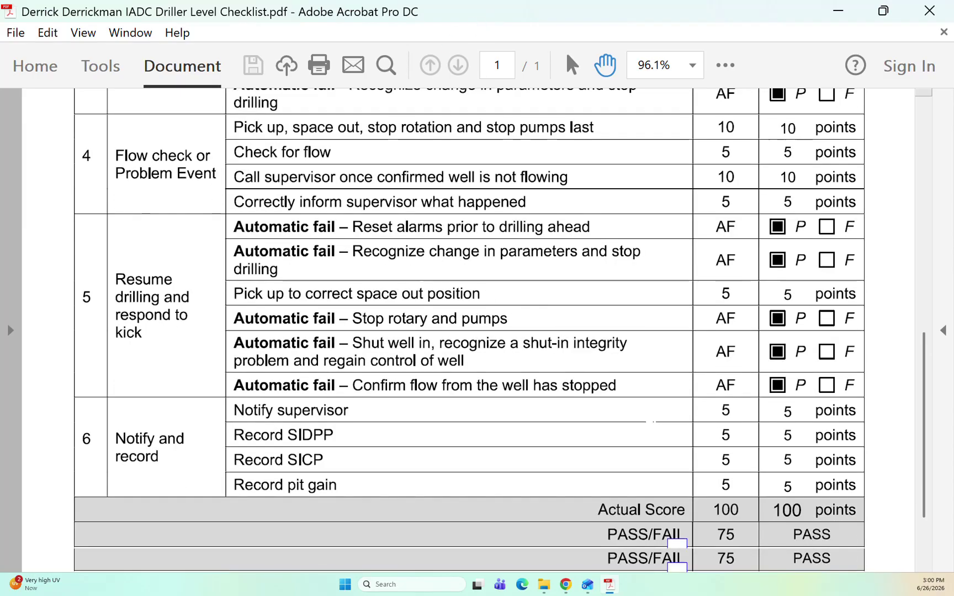
{"action": "scroll", "coordinate": [469, 331], "scroll_direction": "down", "scroll_amount": 2}
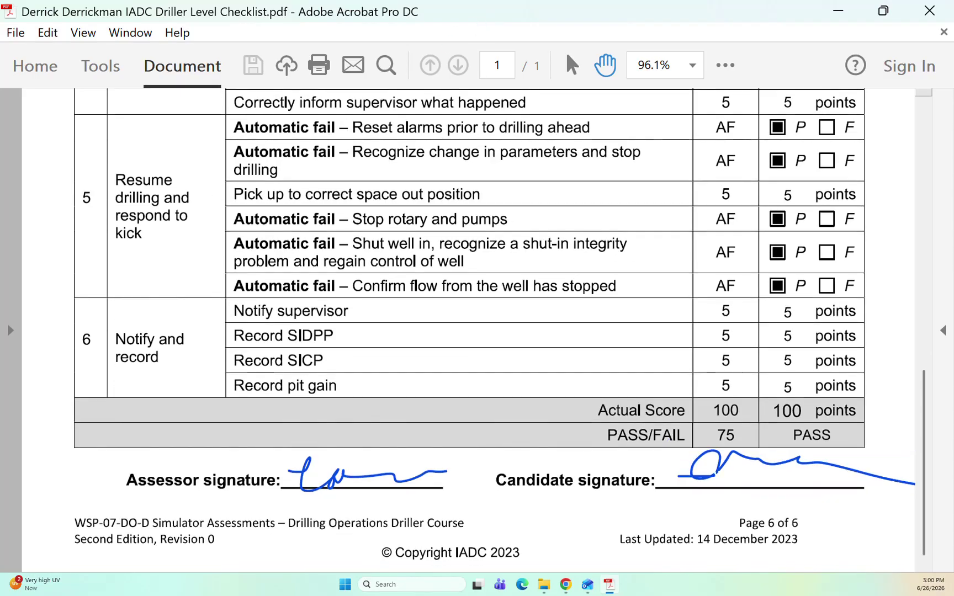
{"action": "left_click", "coordinate": [927, 9]}
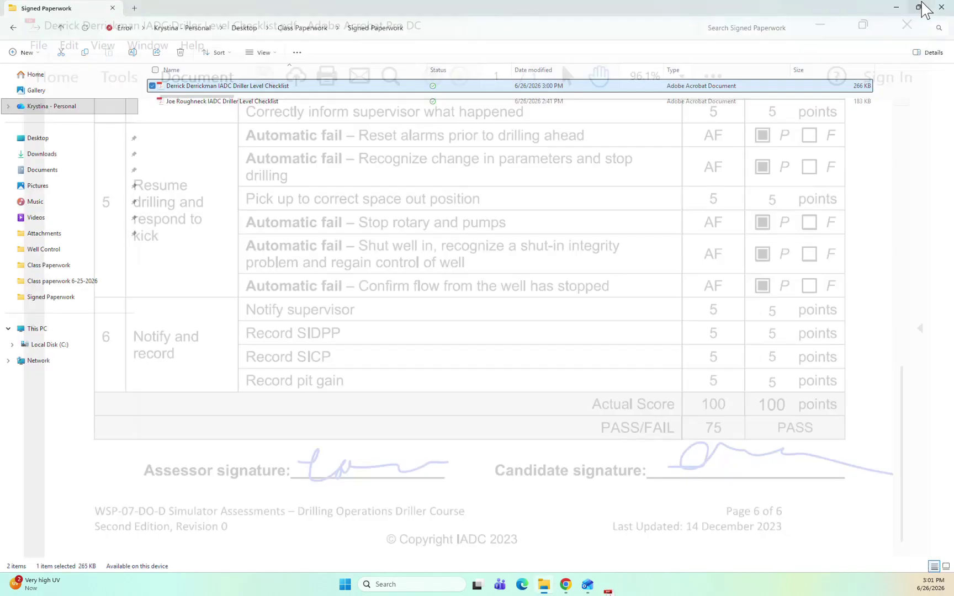